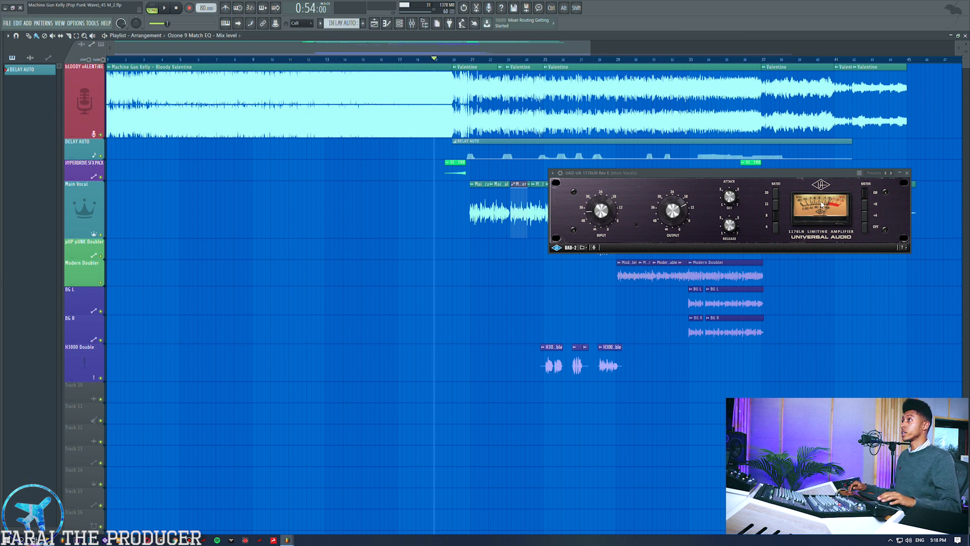
# Step: Show the mixer and open the TR5 White 2A and LALA compressors from the Main Vocals track
pyautogui.moveTo(454, 218); pyautogui.dragTo(522, 222)
pyautogui.keyDown('ctrl'); pyautogui.click(494, 309); pyautogui.keyUp('ctrl')
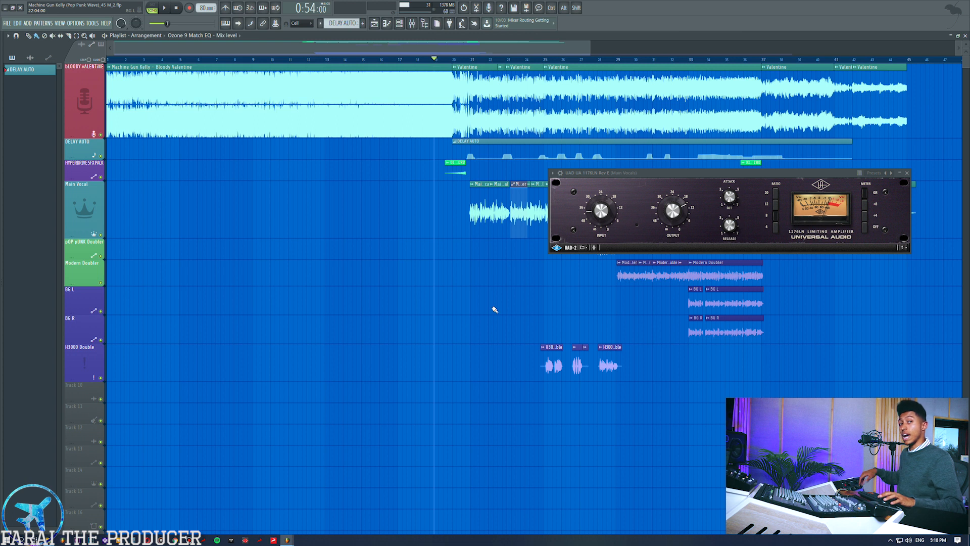
pyautogui.click(413, 24)
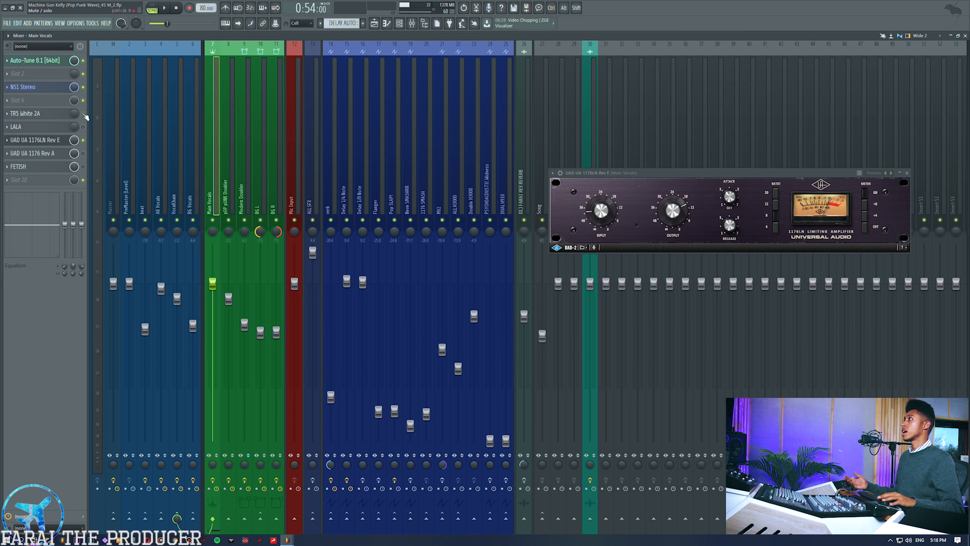
pyautogui.click(26, 113)
pyautogui.moveTo(681, 90); pyautogui.dragTo(687, 292)
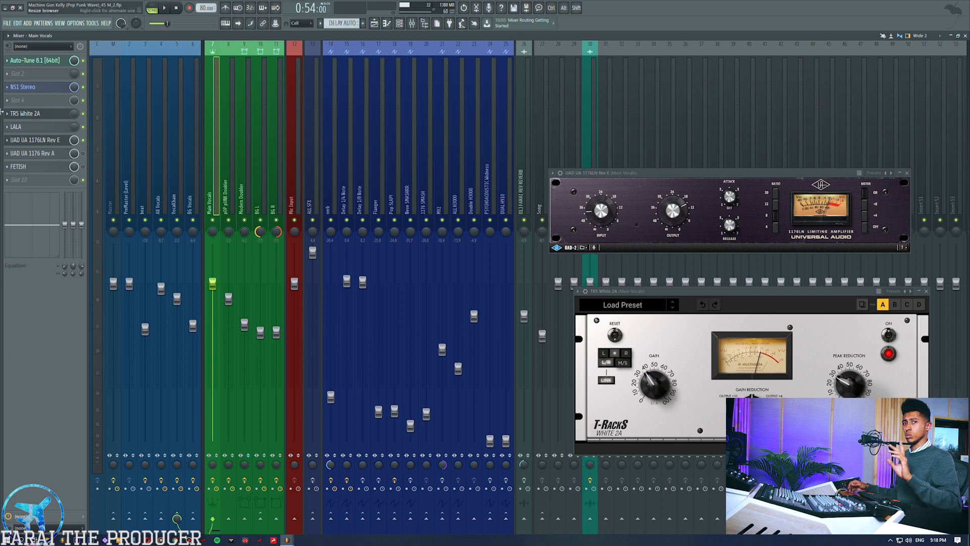
pyautogui.click(39, 131)
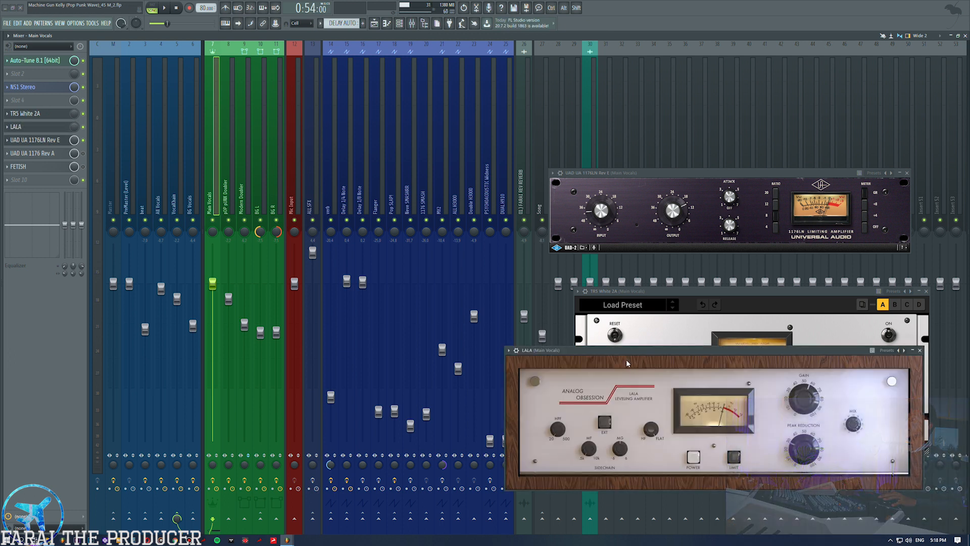
# Step: Play the song with the three compressor windows stacked without overlap, 1176LN above White 2A above LALA, and stop playback
pyautogui.press('space')
pyautogui.moveTo(620, 350); pyautogui.dragTo(667, 31)
pyautogui.moveTo(641, 172); pyautogui.dragTo(660, 185)
pyautogui.moveTo(672, 290); pyautogui.dragTo(681, 284)
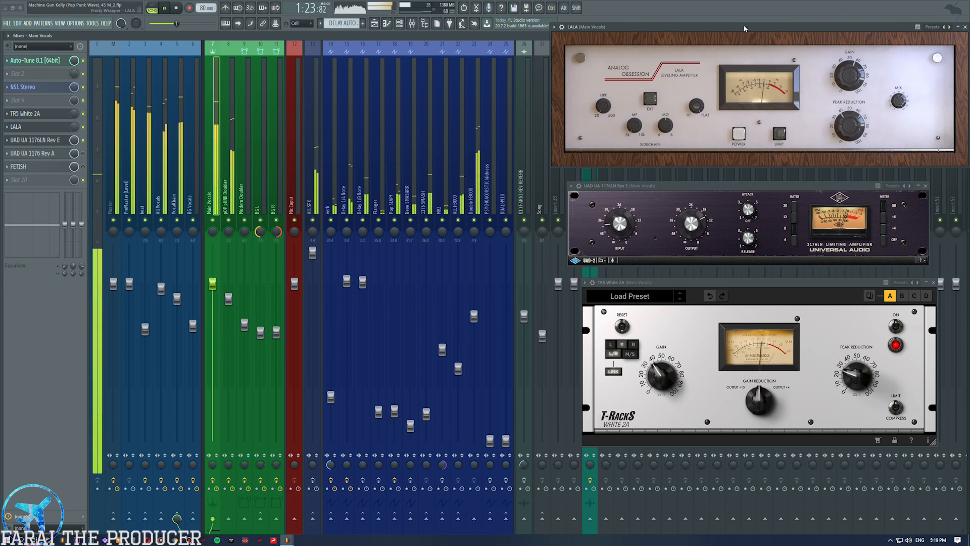
pyautogui.moveTo(744, 29); pyautogui.dragTo(741, 368)
pyautogui.moveTo(698, 184); pyautogui.dragTo(709, 78)
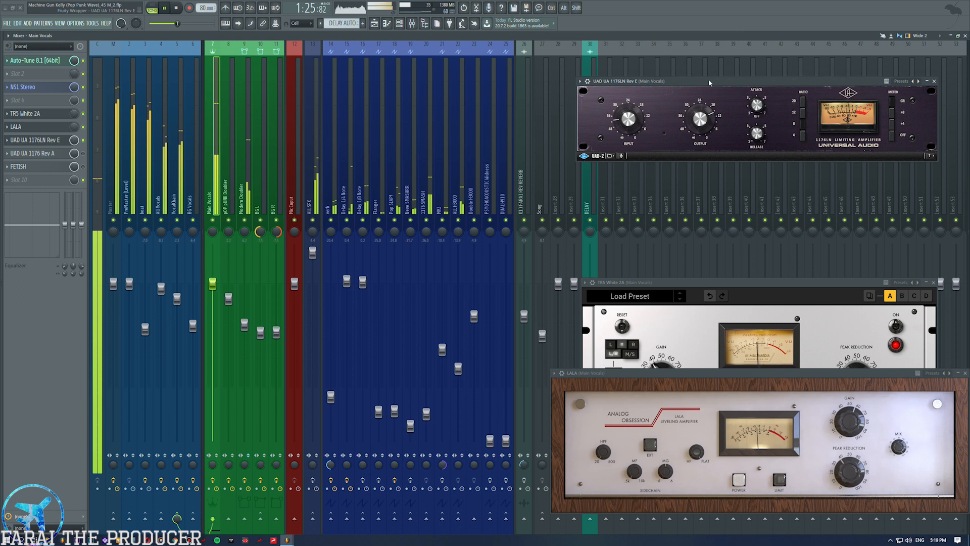
pyautogui.moveTo(692, 284); pyautogui.dragTo(698, 193)
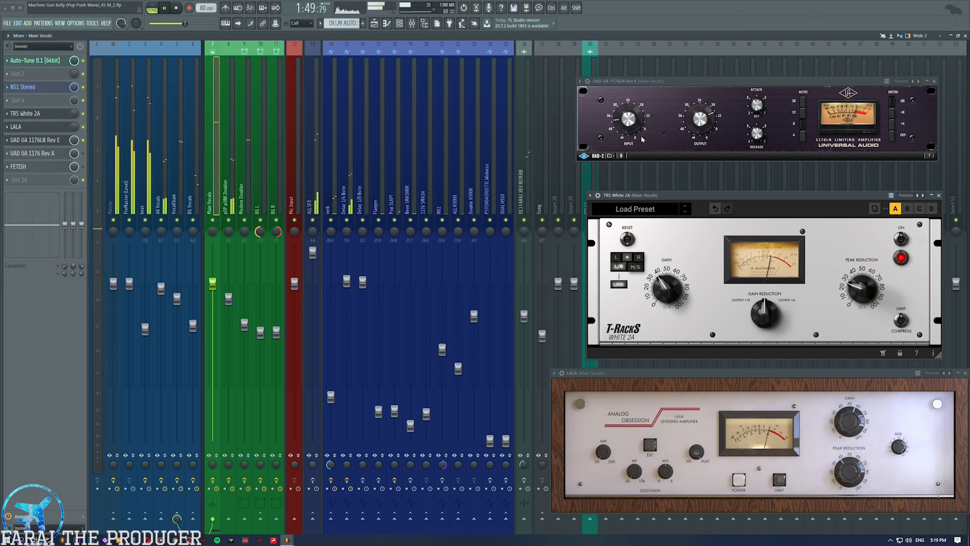
pyautogui.press('space')
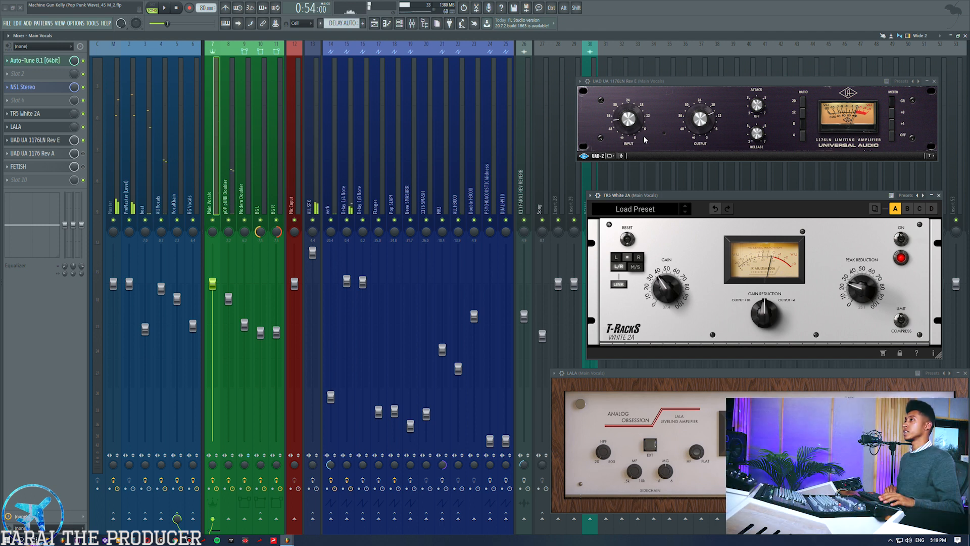
# Step: Close the LALA and White 2A windows and reposition the remaining 1176LN window slightly lower
pyautogui.moveTo(687, 196)
pyautogui.mouseDown()
pyautogui.moveTo(687, 186)
pyautogui.moveTo(688, 199)
pyautogui.mouseUp()
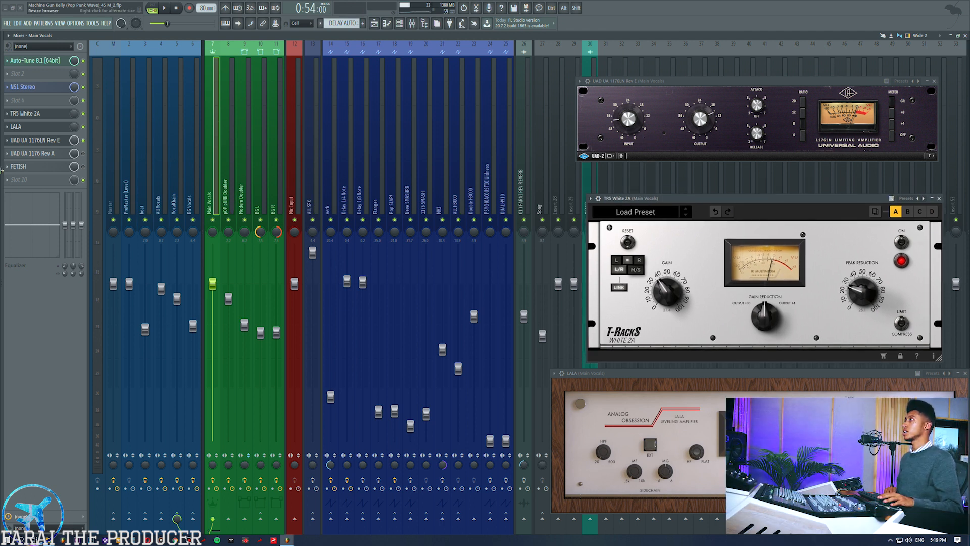
pyautogui.click(52, 128)
pyautogui.click(54, 114)
pyautogui.moveTo(687, 82); pyautogui.dragTo(689, 163)
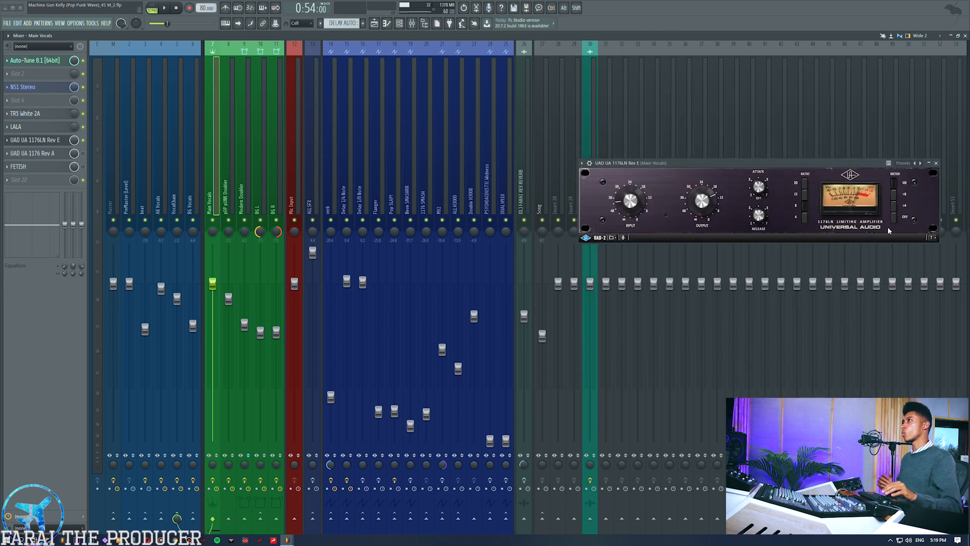
# Step: Show the playlist and audition the main vocal through the 1176LN from about bar 22 and from bar 28
pyautogui.click(374, 22)
pyautogui.click(494, 63)
pyautogui.press('space')
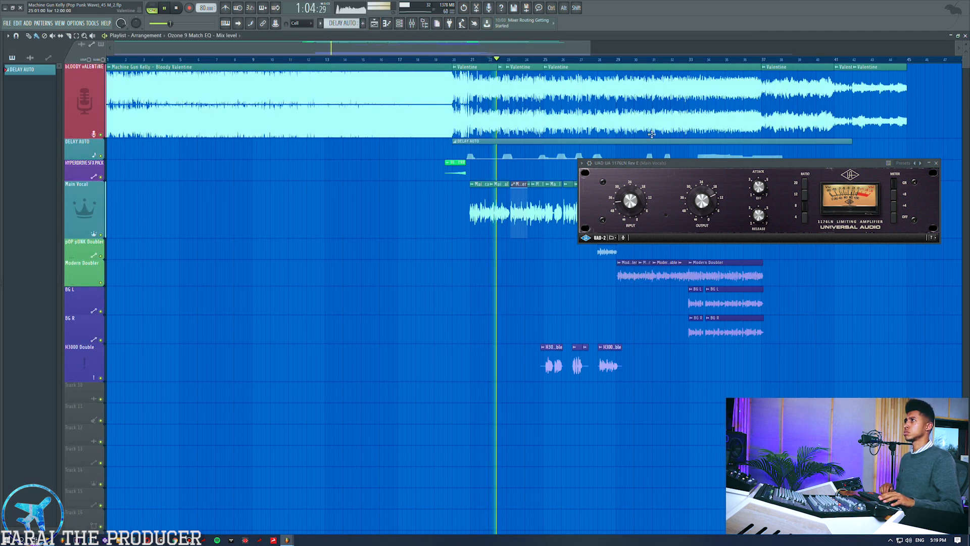
pyautogui.press('space')
pyautogui.click(598, 64)
pyautogui.press('space')
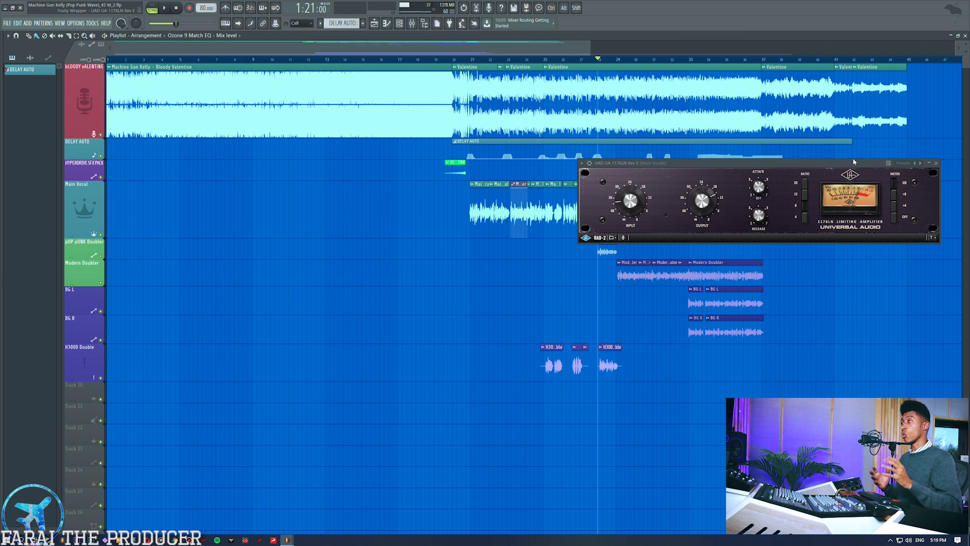
# Step: Show the mixer and examine the effect slots and routing of the Main Vocals and Mic Input tracks
pyautogui.click(399, 23)
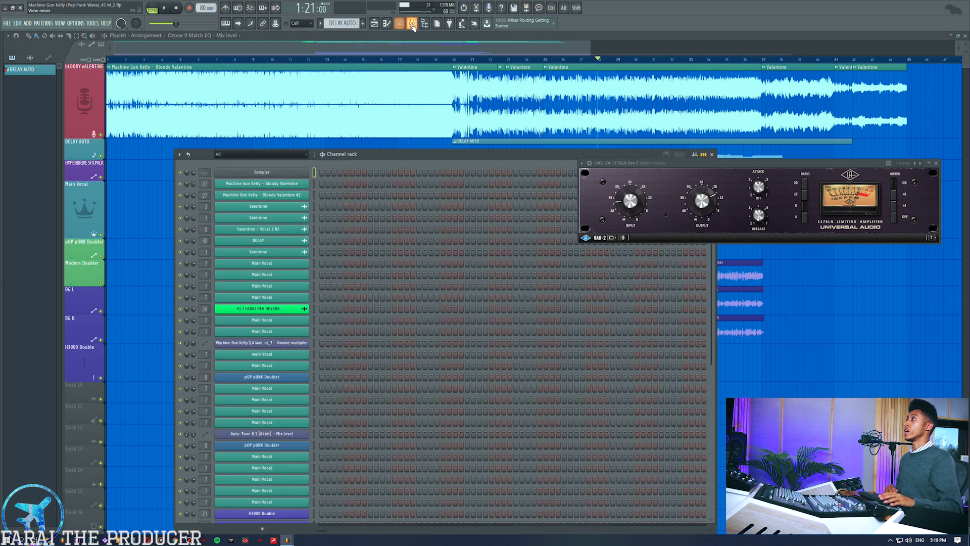
pyautogui.click(412, 24)
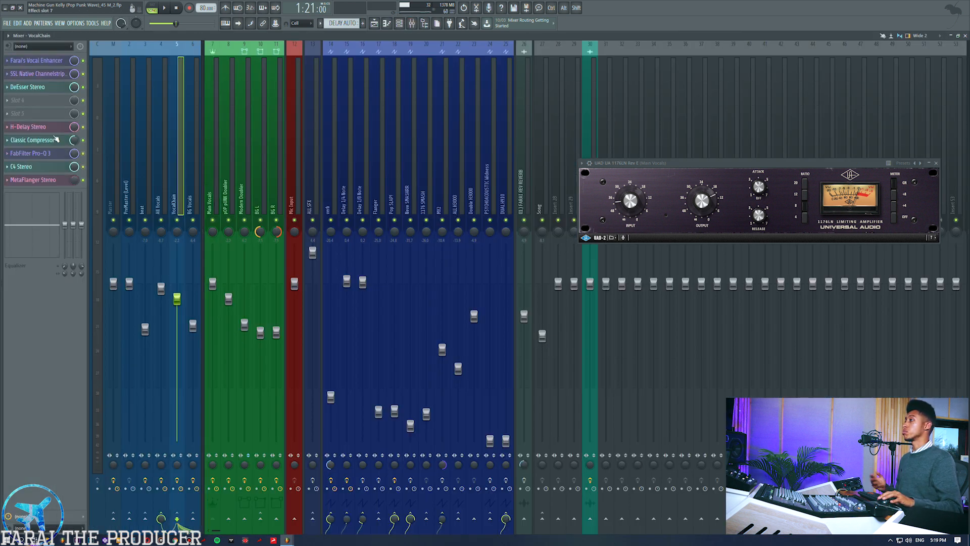
pyautogui.click(212, 131)
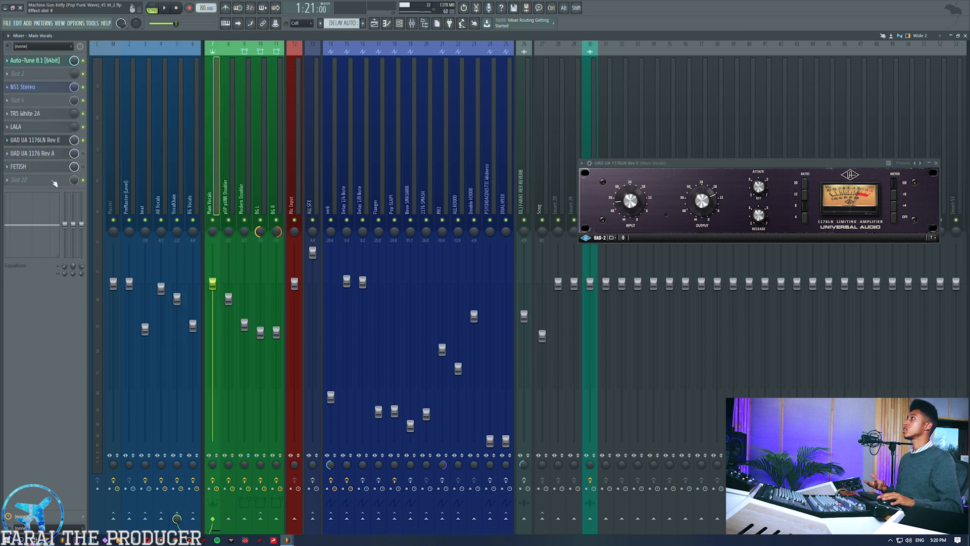
pyautogui.click(294, 182)
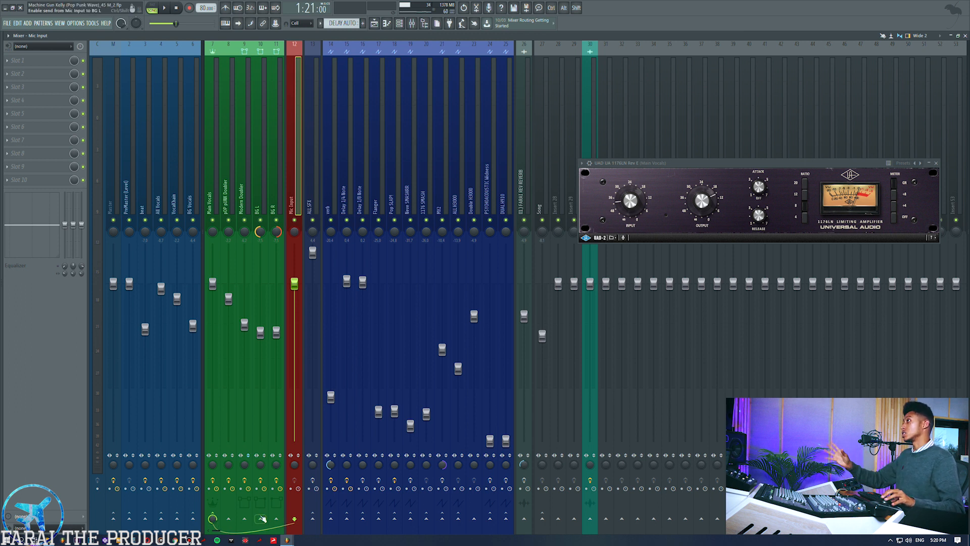
# Step: Return to the Main Vocals track, reopen its UAD UA 1176LN Rev E and move that window slightly higher
pyautogui.click(215, 185)
pyautogui.click(41, 142)
pyautogui.click(40, 141)
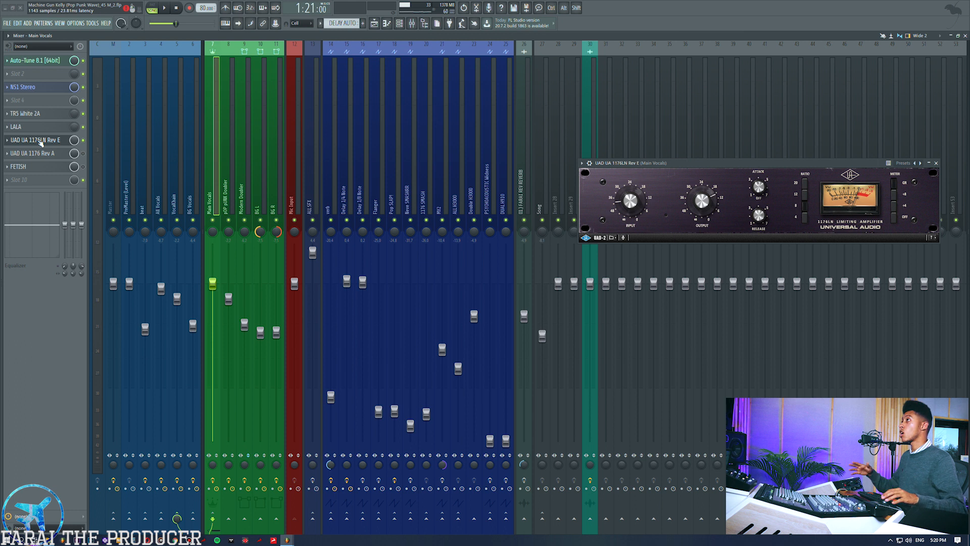
pyautogui.moveTo(619, 165); pyautogui.dragTo(617, 146)
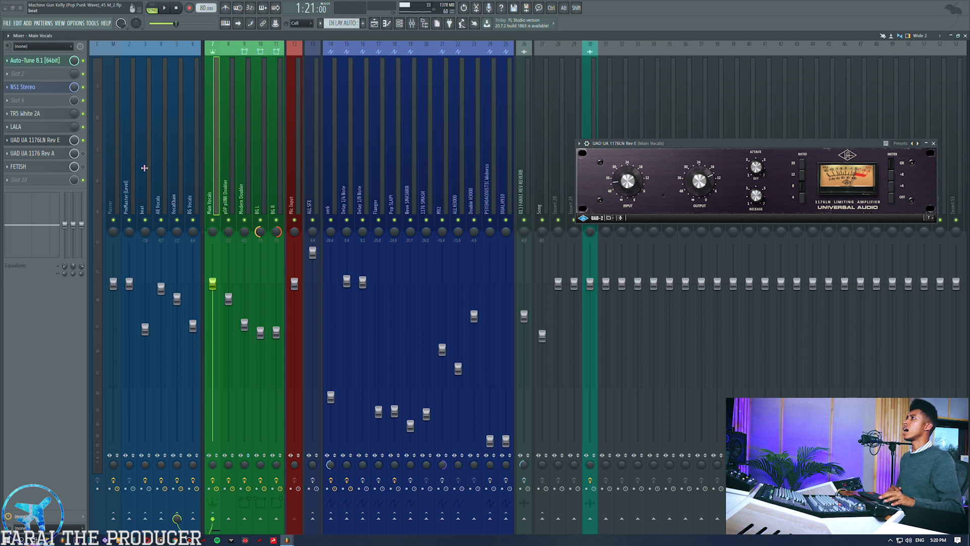
# Step: Look at the SSL Native Channelstrip on the VocalChain track and close it
pyautogui.click(171, 166)
pyautogui.click(38, 73)
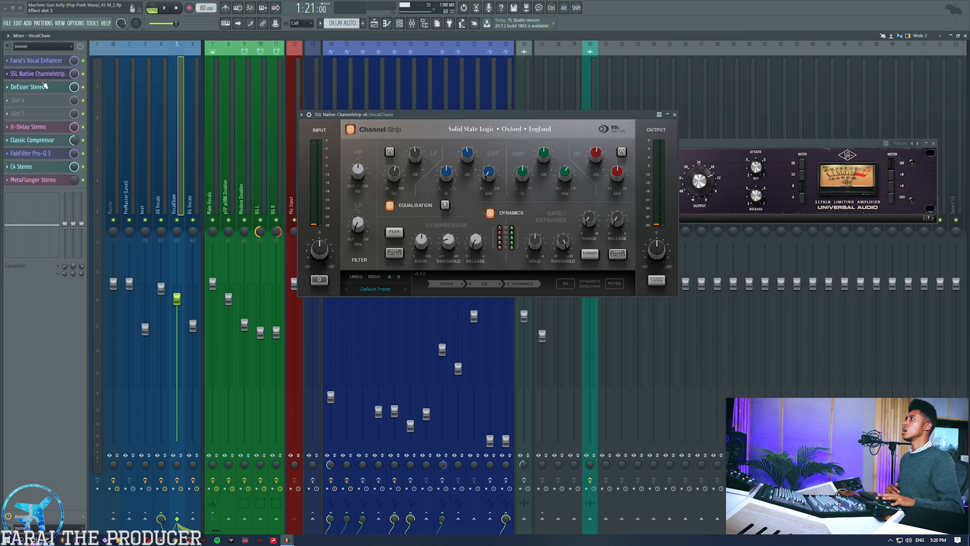
pyautogui.click(41, 75)
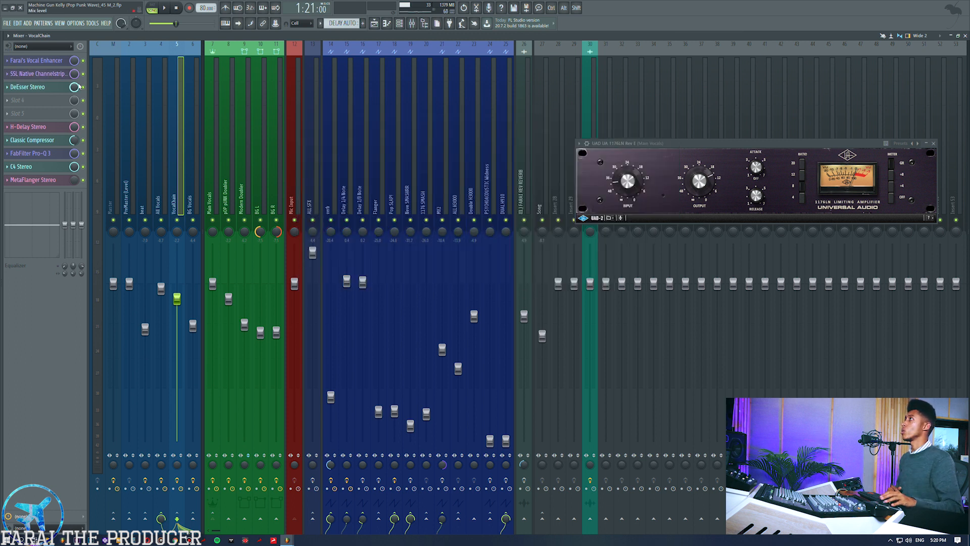
# Step: Open the White 2A and LALA from the Main Vocals track and arrange them above the 1176LN for comparison
pyautogui.click(211, 114)
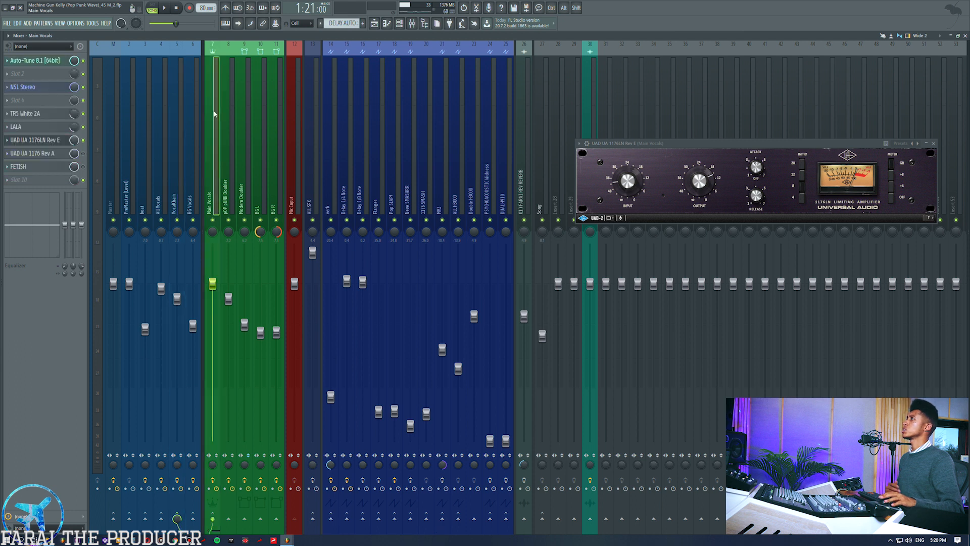
pyautogui.click(31, 113)
pyautogui.moveTo(689, 197); pyautogui.dragTo(663, 234)
pyautogui.moveTo(678, 143); pyautogui.dragTo(668, 416)
pyautogui.moveTo(650, 235); pyautogui.dragTo(663, 75)
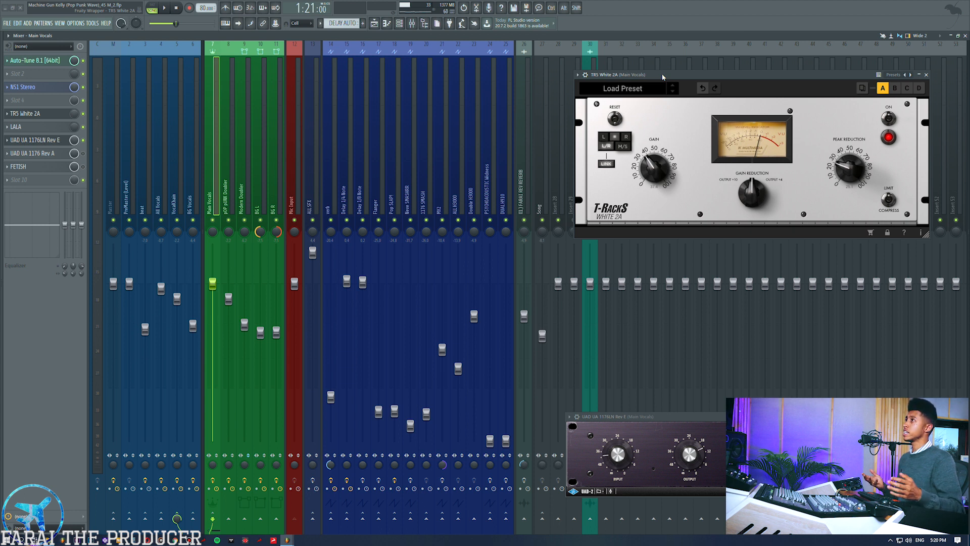
pyautogui.click(20, 127)
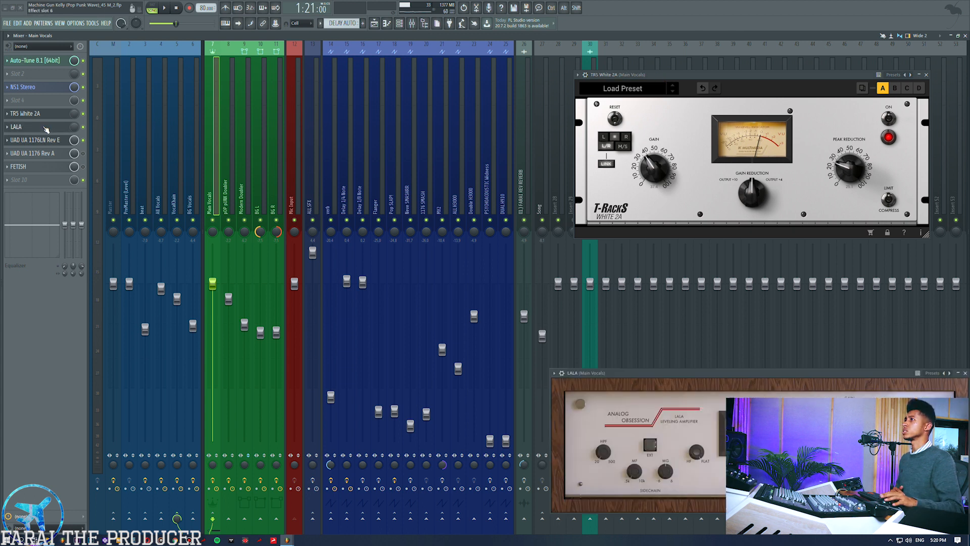
pyautogui.moveTo(735, 377); pyautogui.dragTo(720, 250)
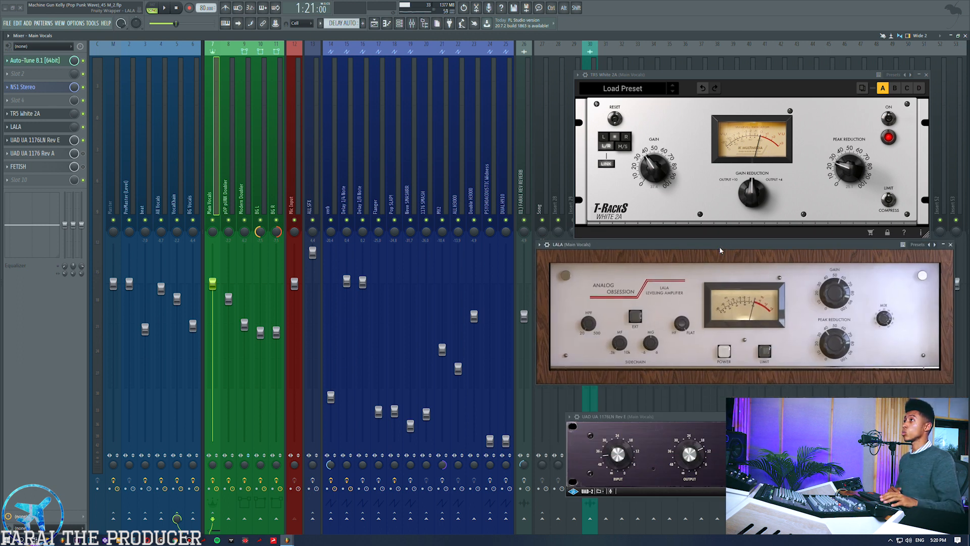
pyautogui.moveTo(721, 251); pyautogui.dragTo(718, 254)
pyautogui.click(705, 74)
pyautogui.moveTo(695, 78); pyautogui.dragTo(686, 74)
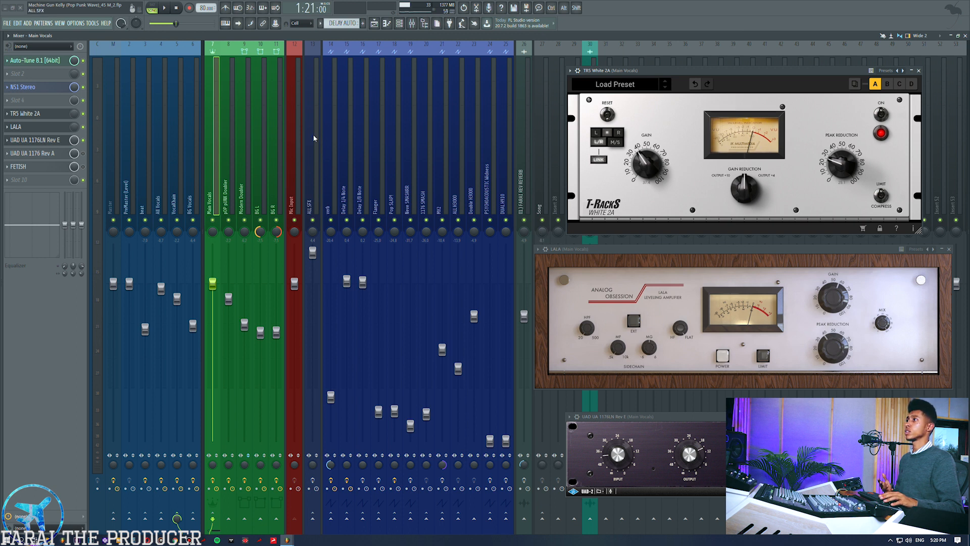
# Step: Close the LALA window and place the 1176LN directly beneath the White 2A
pyautogui.click(950, 249)
pyautogui.moveTo(657, 417); pyautogui.dragTo(660, 263)
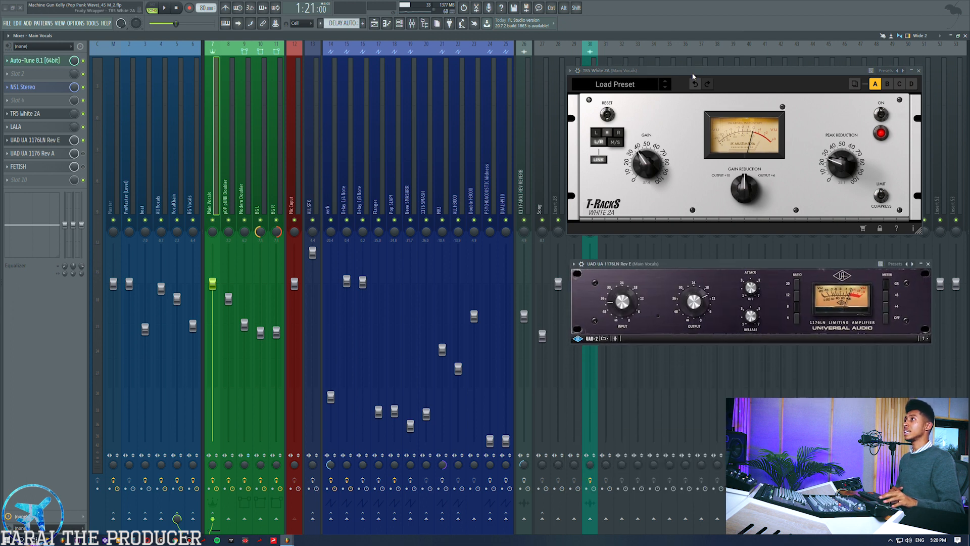
pyautogui.moveTo(693, 73); pyautogui.dragTo(694, 75)
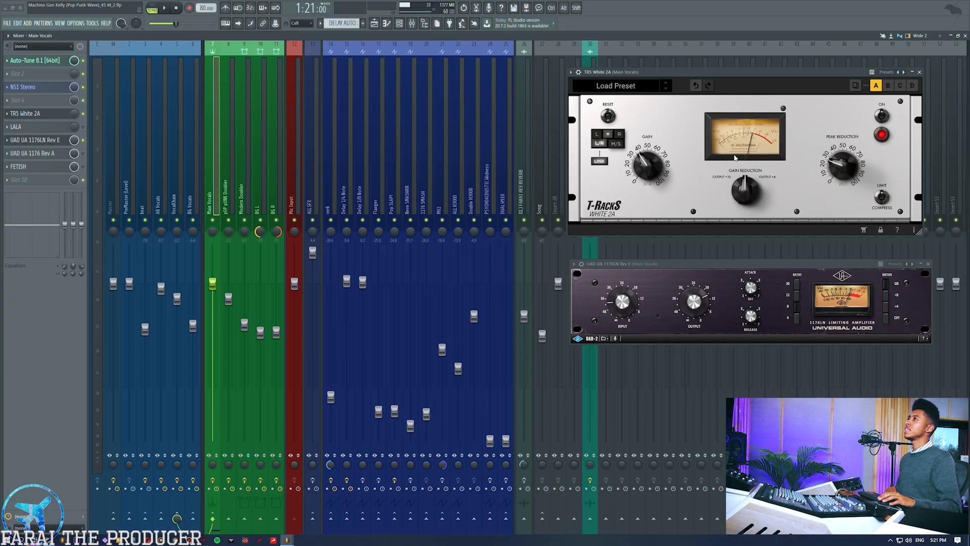
# Step: Show the playlist, zoom in on the vocal section and select the Main Vocal clips from bar 21 to bar 28
pyautogui.press('F5')
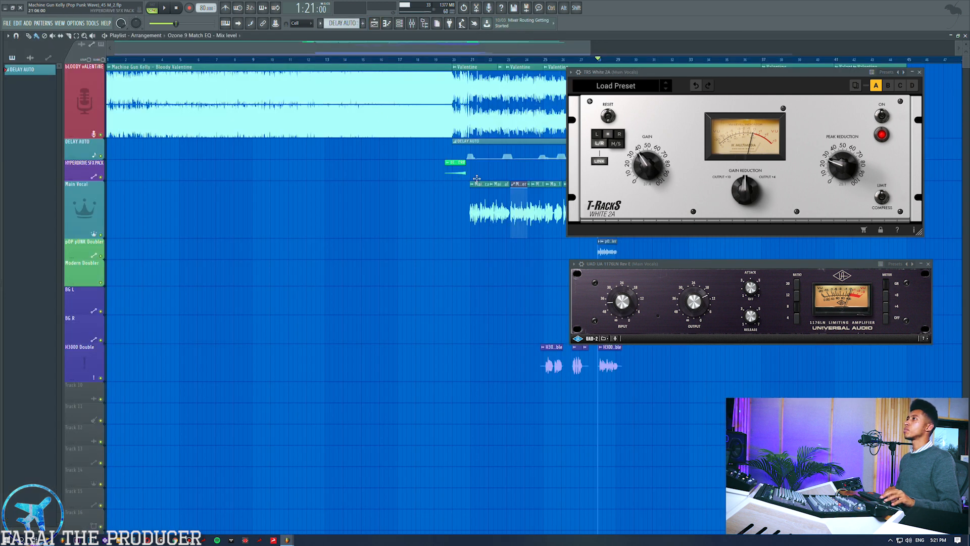
pyautogui.moveTo(481, 48); pyautogui.dragTo(595, 45)
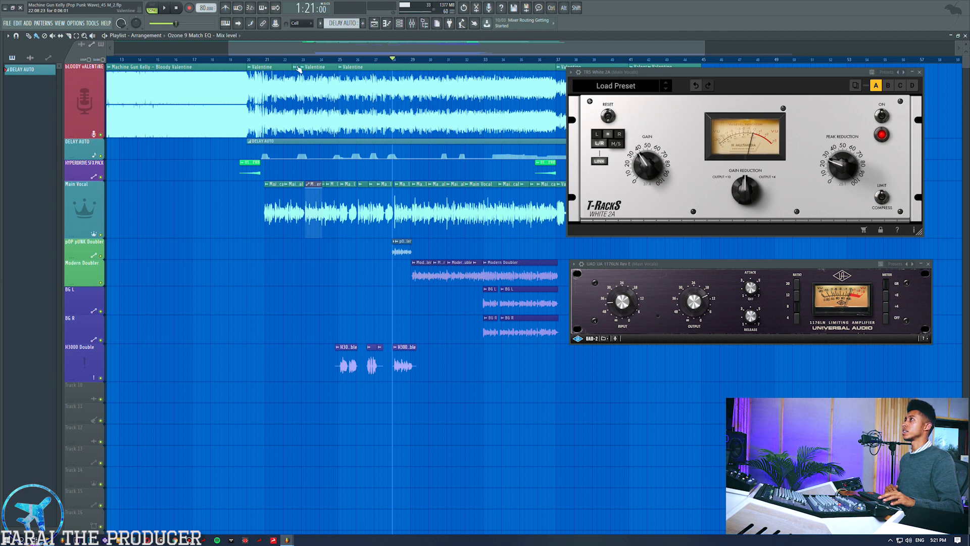
pyautogui.scroll(5, 291, 61)
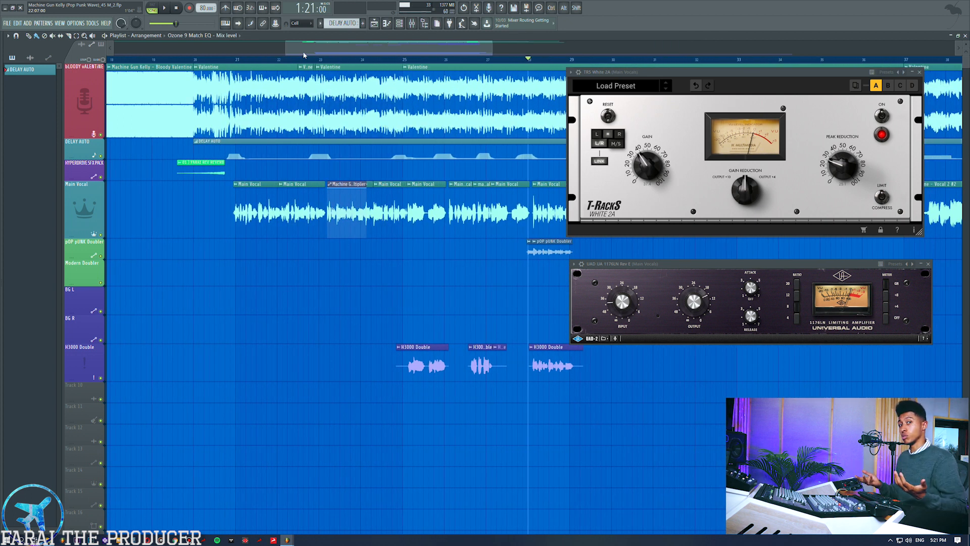
pyautogui.hscroll(2, 478, 105)
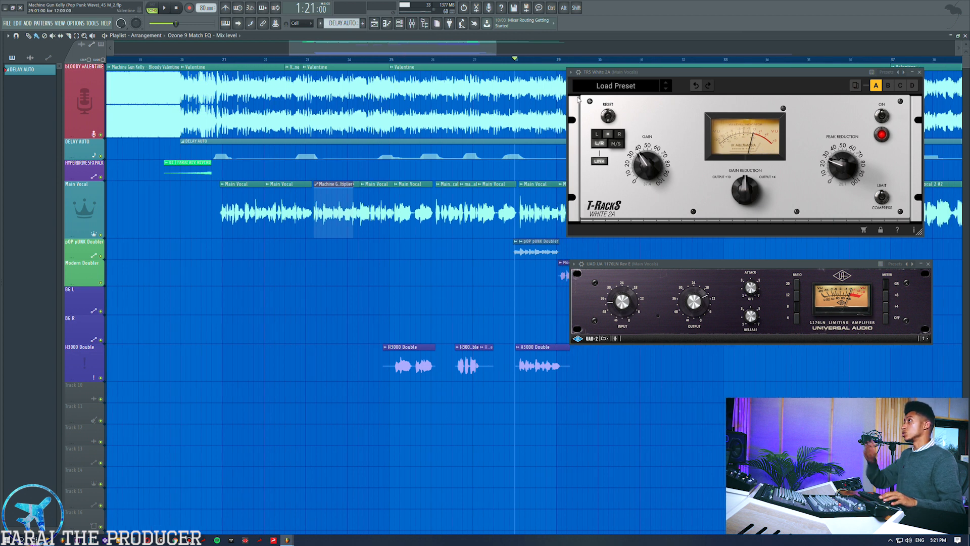
pyautogui.moveTo(216, 208); pyautogui.dragTo(512, 210)
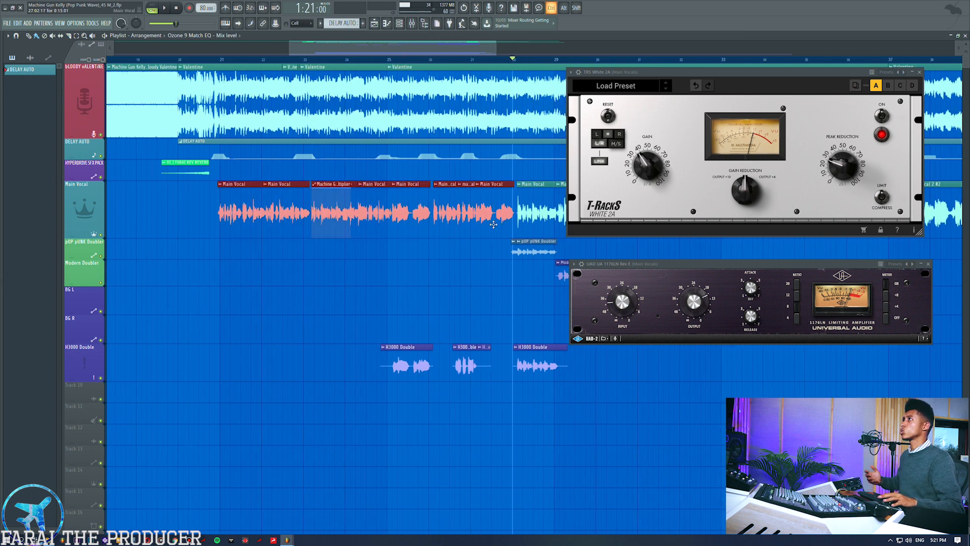
# Step: Enlarge the Main Vocal track's height and select its clips from bar 21 to bar 37
pyautogui.moveTo(421, 49); pyautogui.dragTo(462, 50)
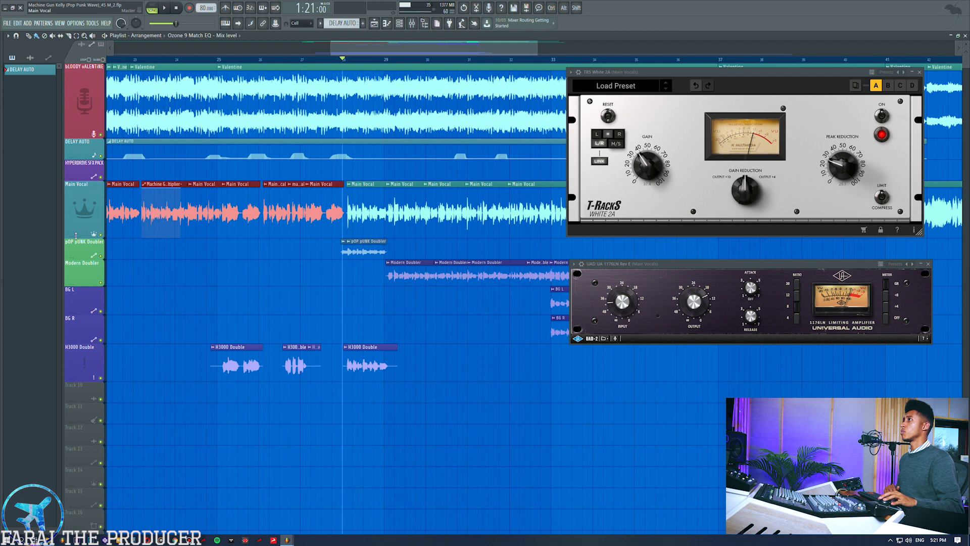
pyautogui.moveTo(83, 236); pyautogui.dragTo(84, 286)
pyautogui.scroll(-3, 497, 245)
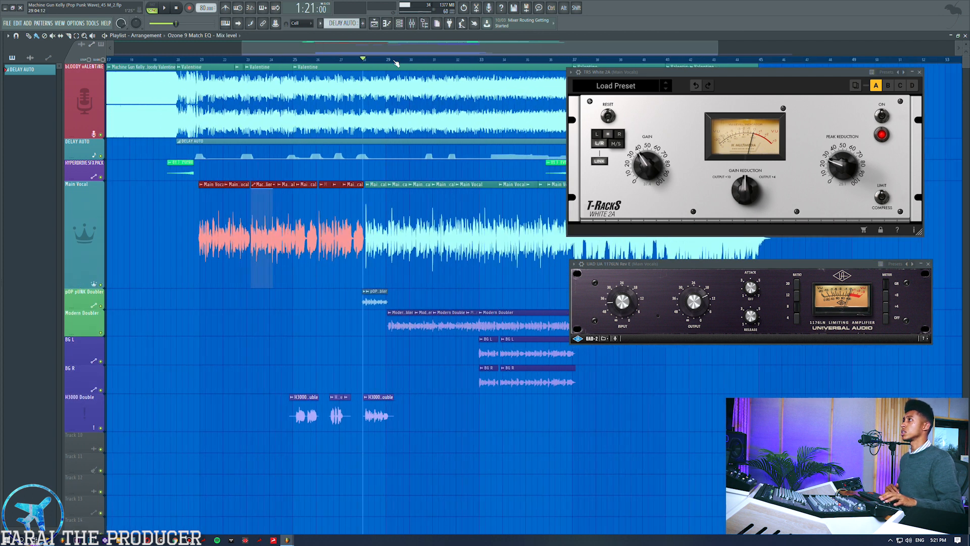
pyautogui.moveTo(532, 223); pyautogui.dragTo(262, 222)
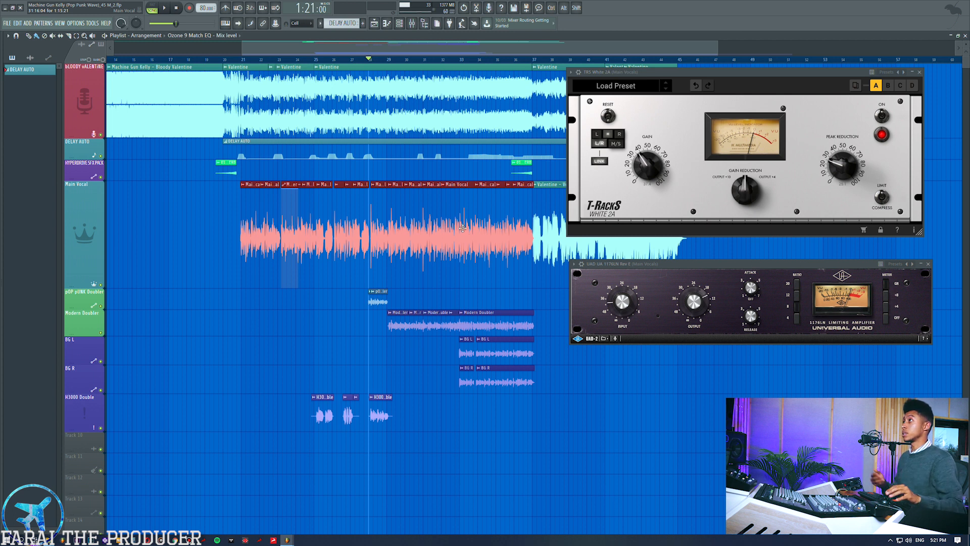
# Step: Inspect the Main Vocal waveform around bar 29 and select only its clip from bar 29 to bar 30
pyautogui.scroll(9, 399, 61)
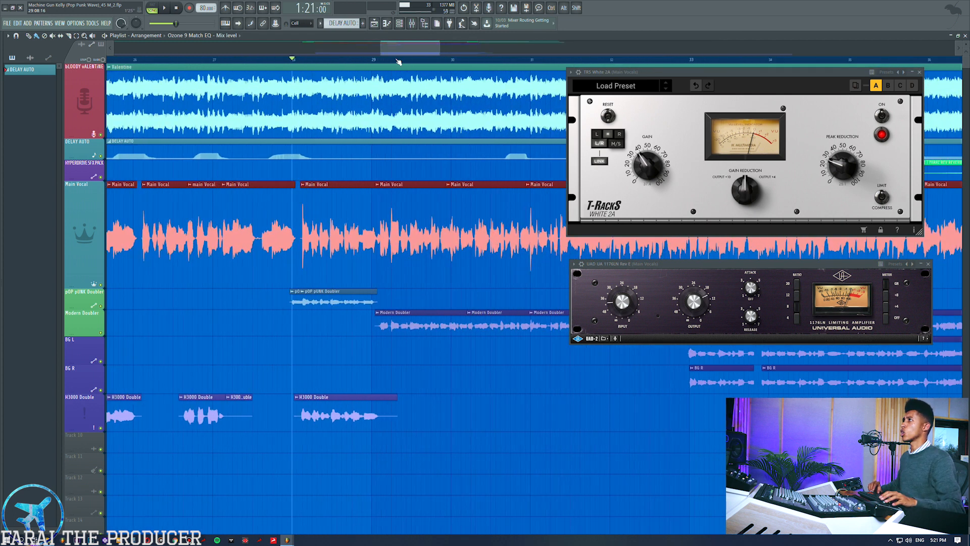
pyautogui.moveTo(386, 230); pyautogui.dragTo(423, 234)
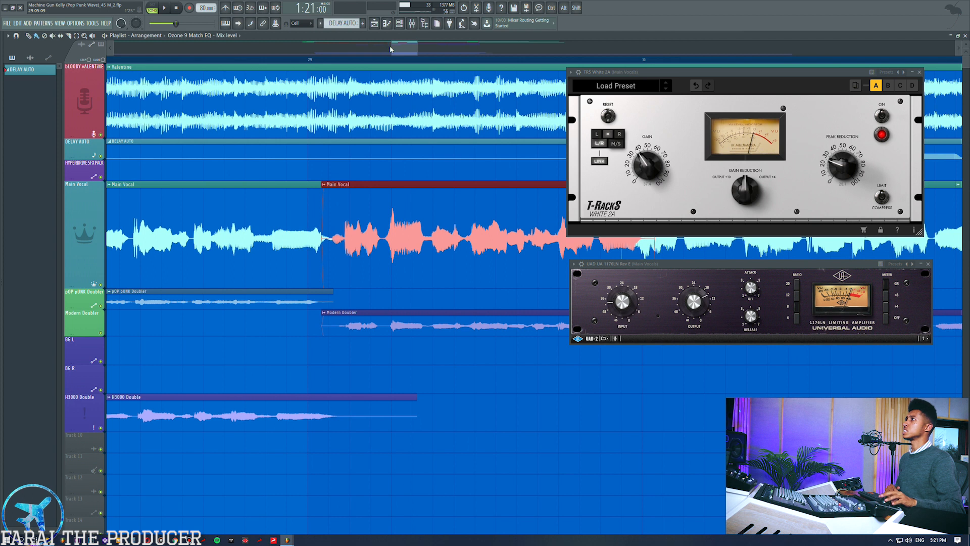
pyautogui.scroll(-5, 388, 66)
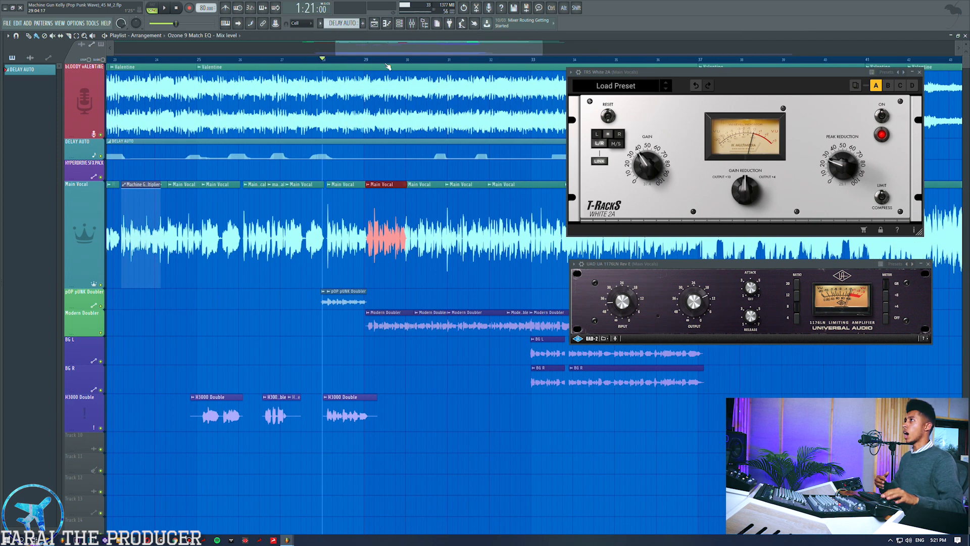
pyautogui.scroll(-6, 388, 66)
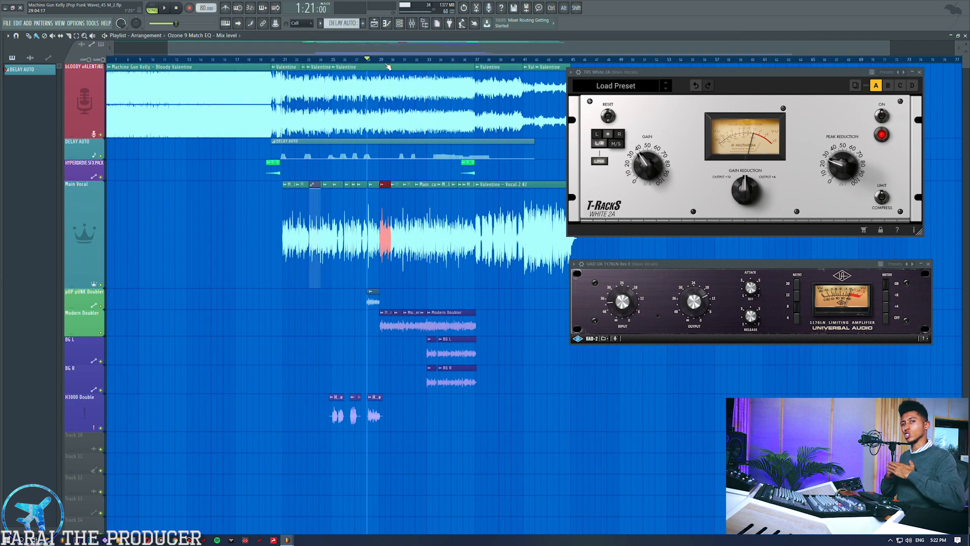
# Step: Open FETISH from the Main Vocals track in the mixer and stack it beneath the repositioned White 2A and 1176LN windows
pyautogui.moveTo(609, 71)
pyautogui.mouseDown()
pyautogui.moveTo(606, 62)
pyautogui.moveTo(600, 74)
pyautogui.mouseUp()
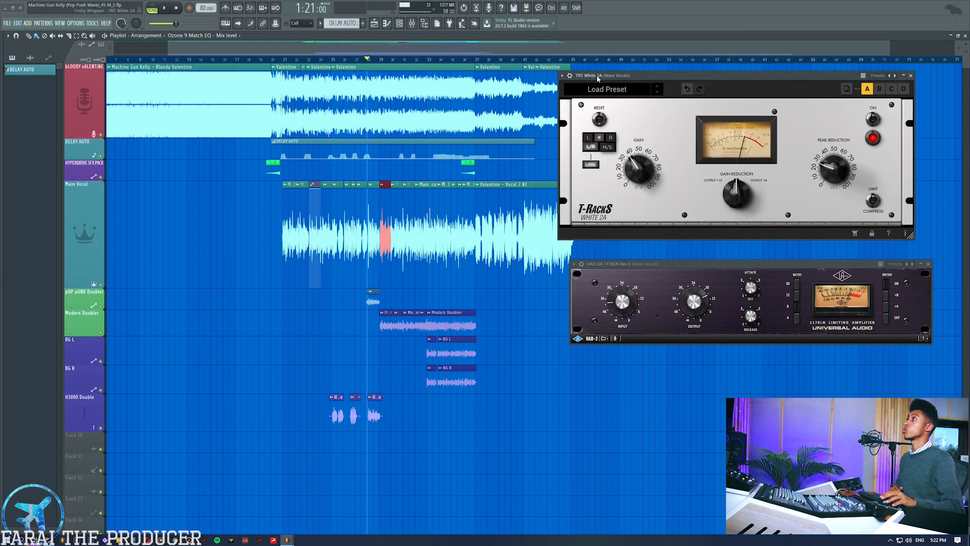
pyautogui.click(412, 26)
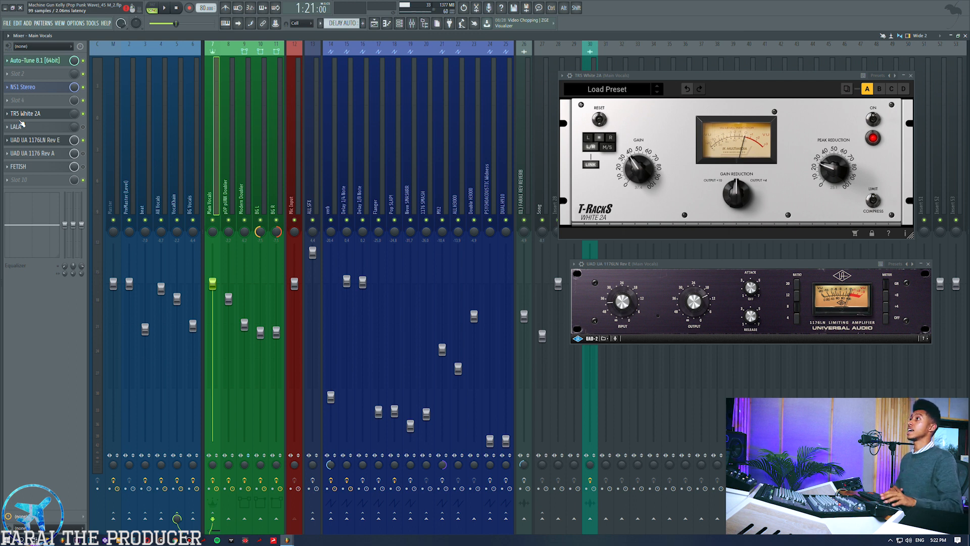
pyautogui.moveTo(597, 77); pyautogui.dragTo(599, 85)
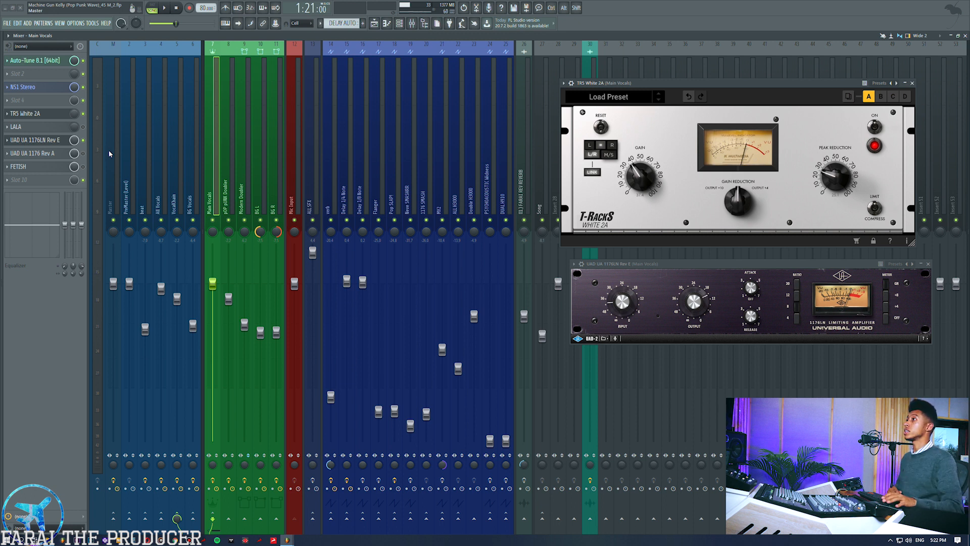
pyautogui.moveTo(674, 265); pyautogui.dragTo(674, 262)
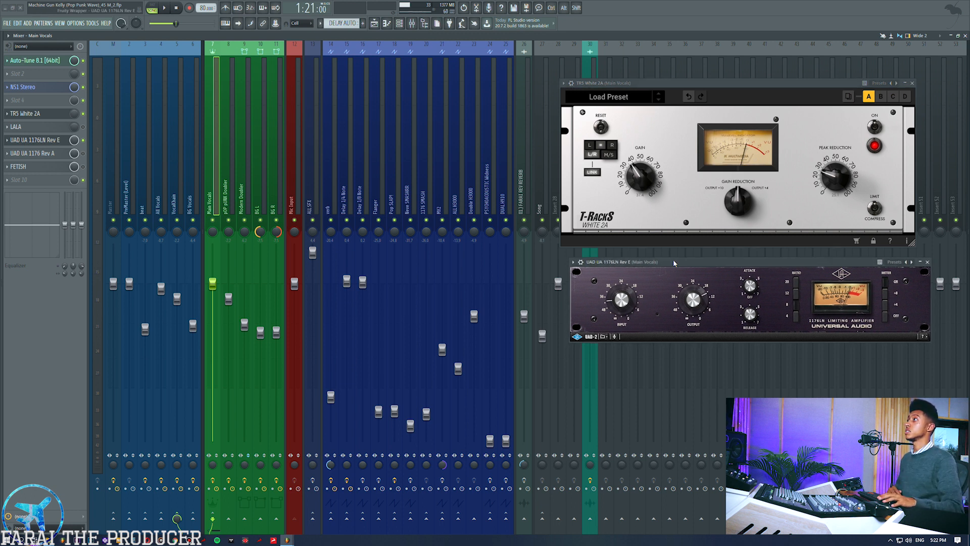
pyautogui.click(18, 166)
pyautogui.moveTo(512, 133); pyautogui.dragTo(688, 352)
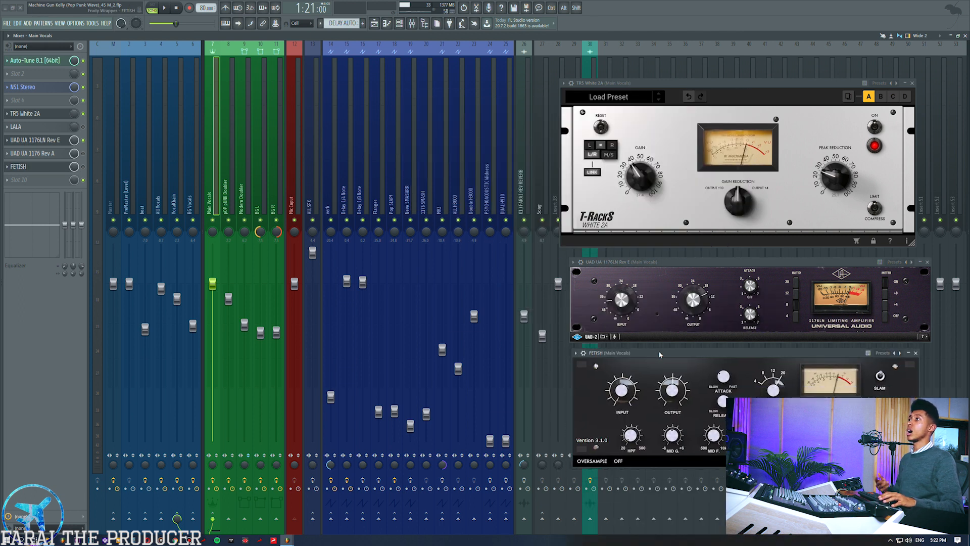